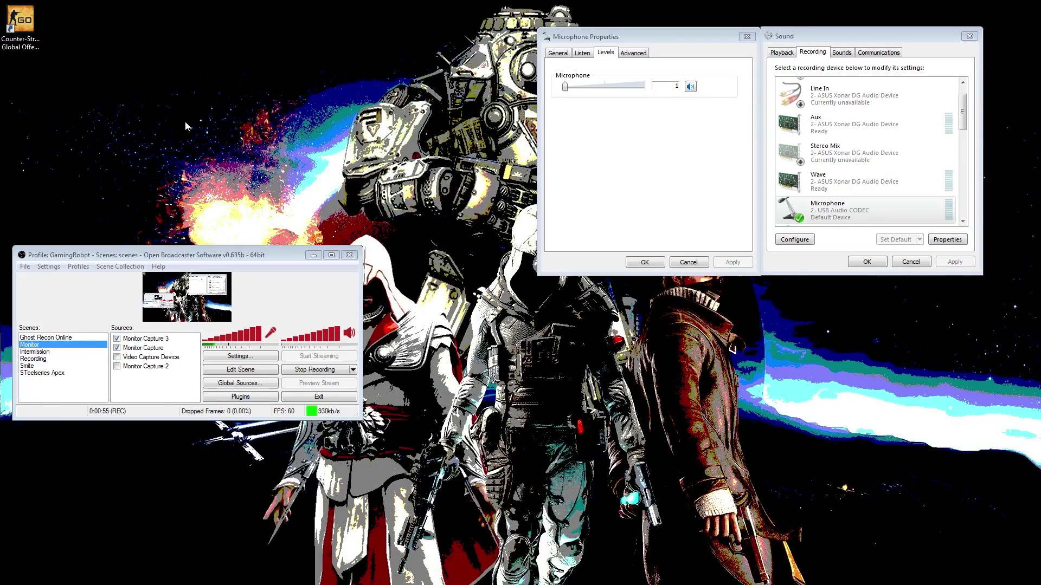
Raise the microphone level to its maximum and bring it back down to 1.
key(End)
drag(643, 86, 566, 98)
key(alt+Tab)
Switch to Windows Explorer and open the Steam folder on the 1TB (F:) drive.
key(super+e)
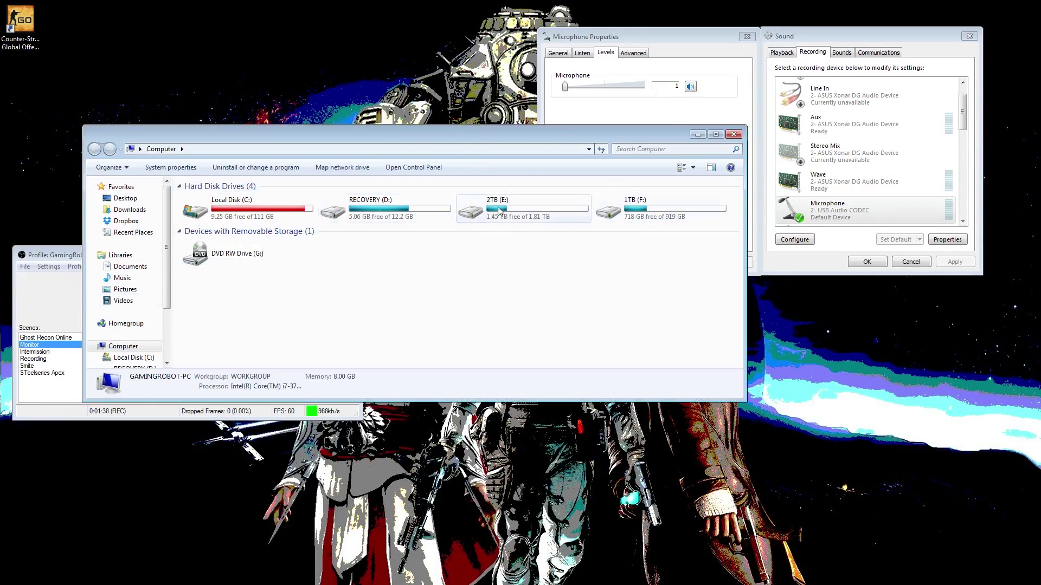
double_click(659, 204)
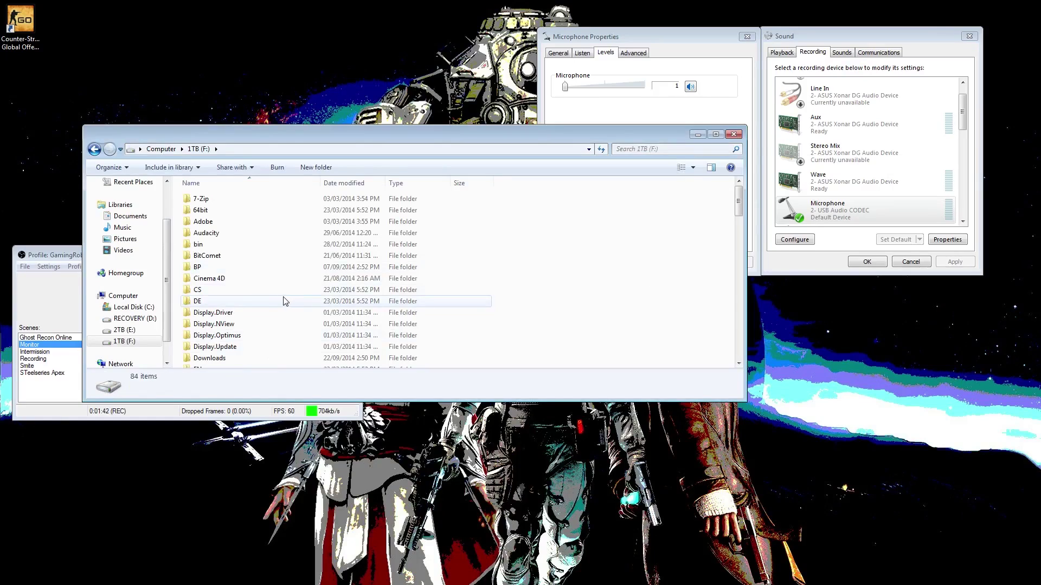
click(251, 268)
scroll(265, 300, down, 3)
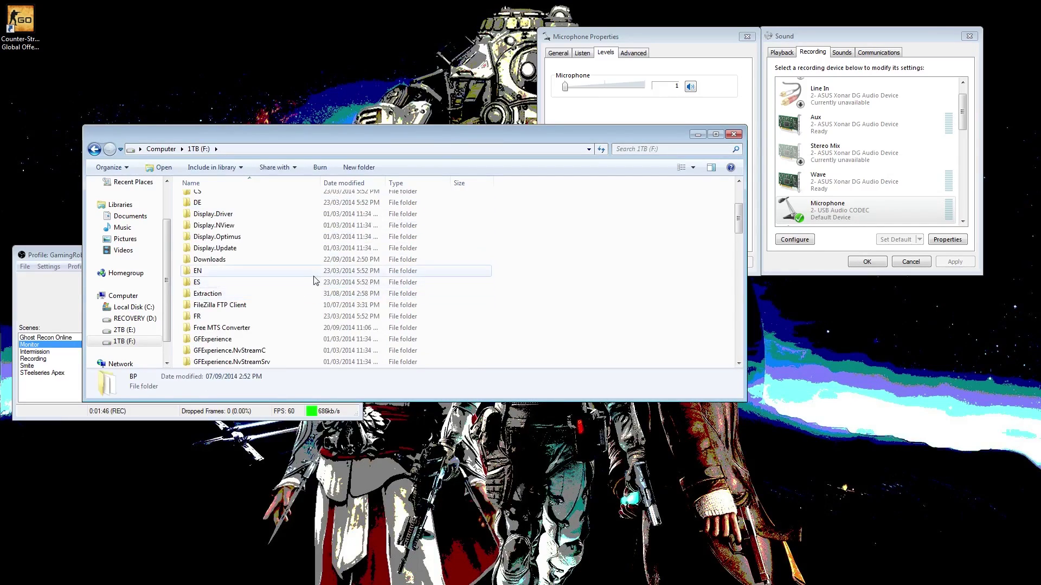
scroll(316, 279, down, 5)
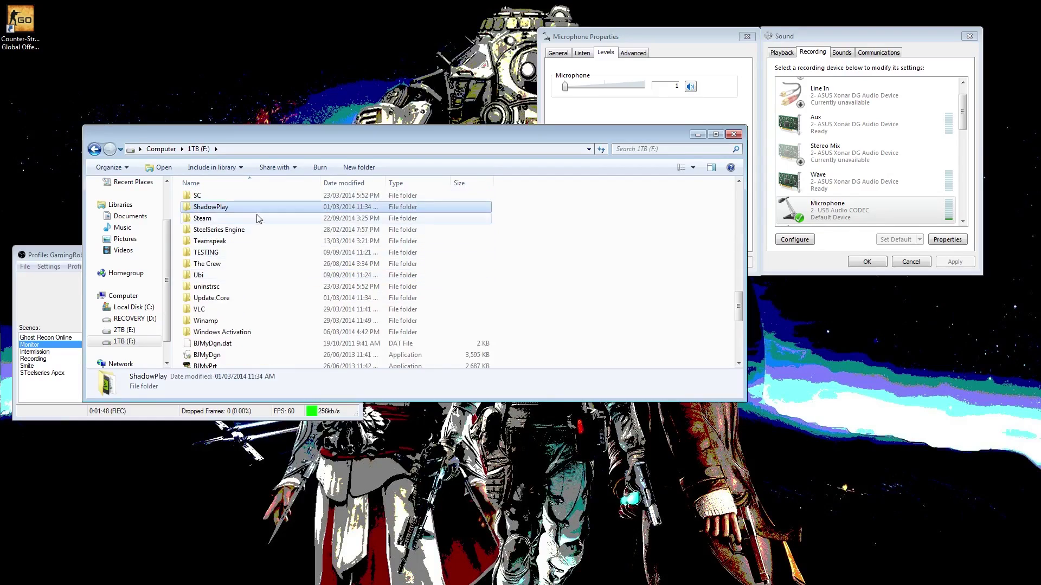
click(228, 221)
double_click(225, 222)
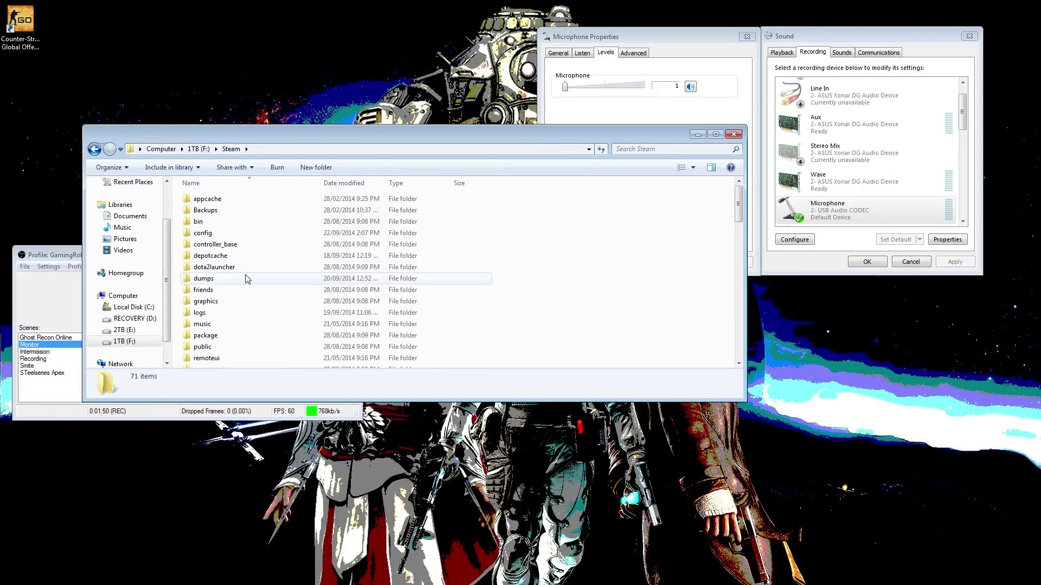
Navigate through SteamApps, common, Counter-Strike Global Offensive and csgo to the cfg folder.
scroll(227, 234, down, 5)
double_click(223, 233)
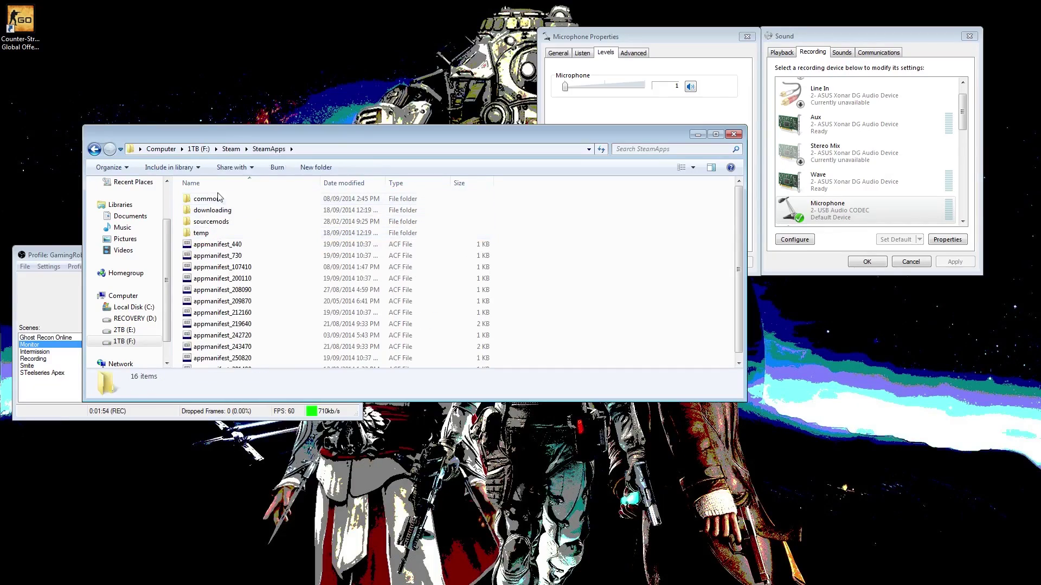
double_click(220, 198)
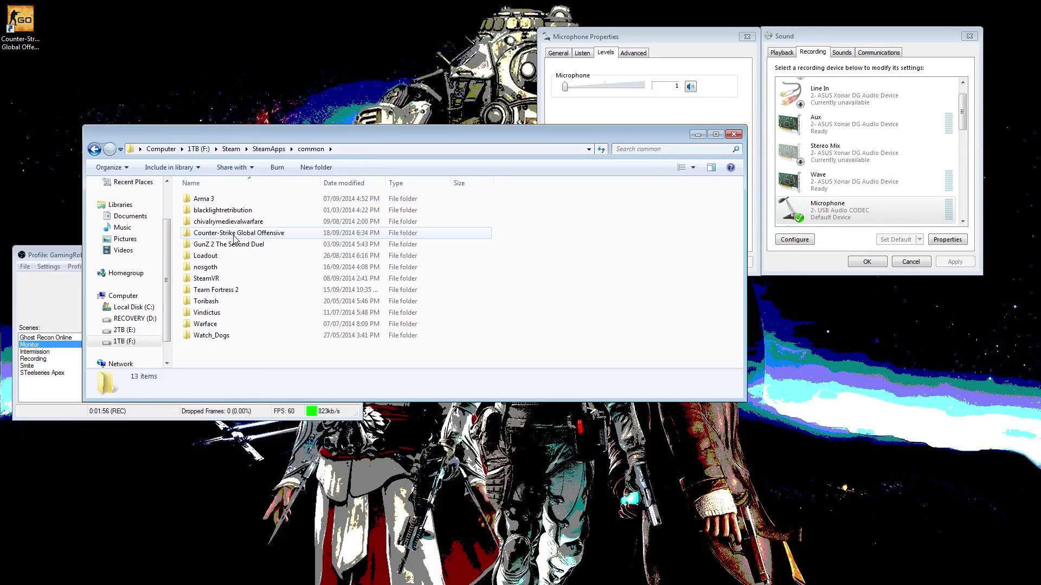
double_click(282, 239)
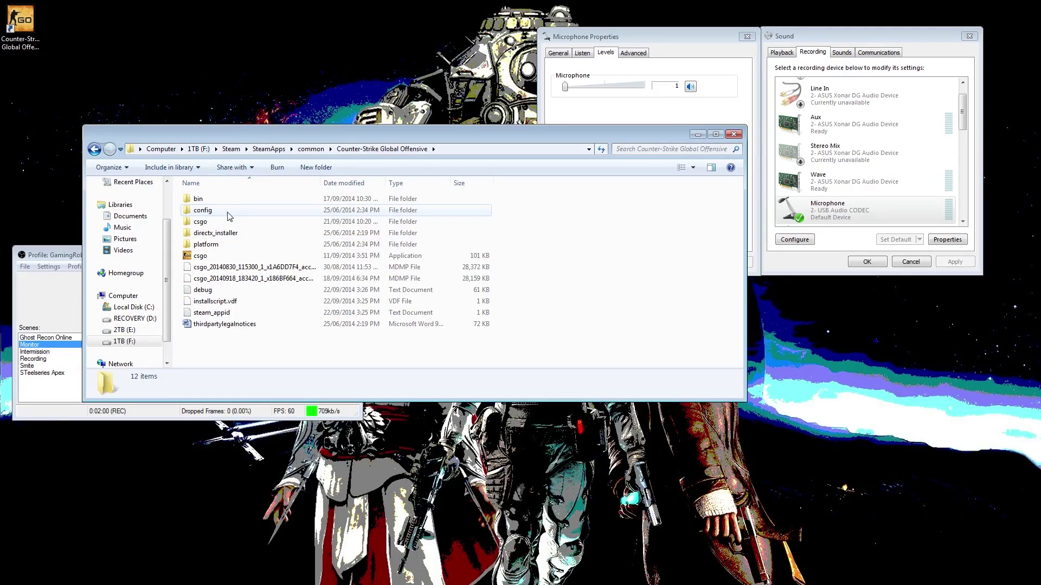
double_click(215, 222)
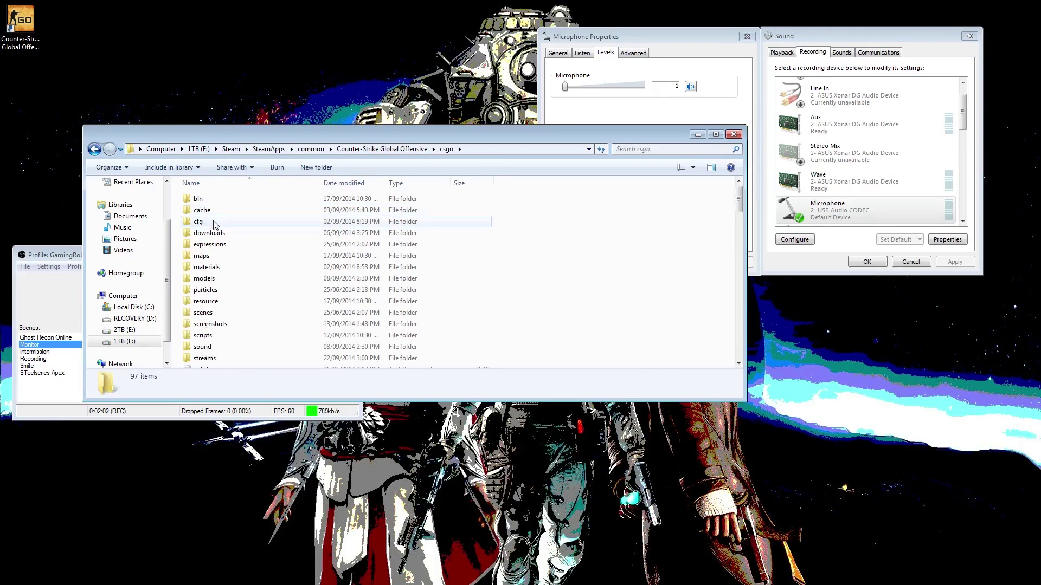
double_click(215, 224)
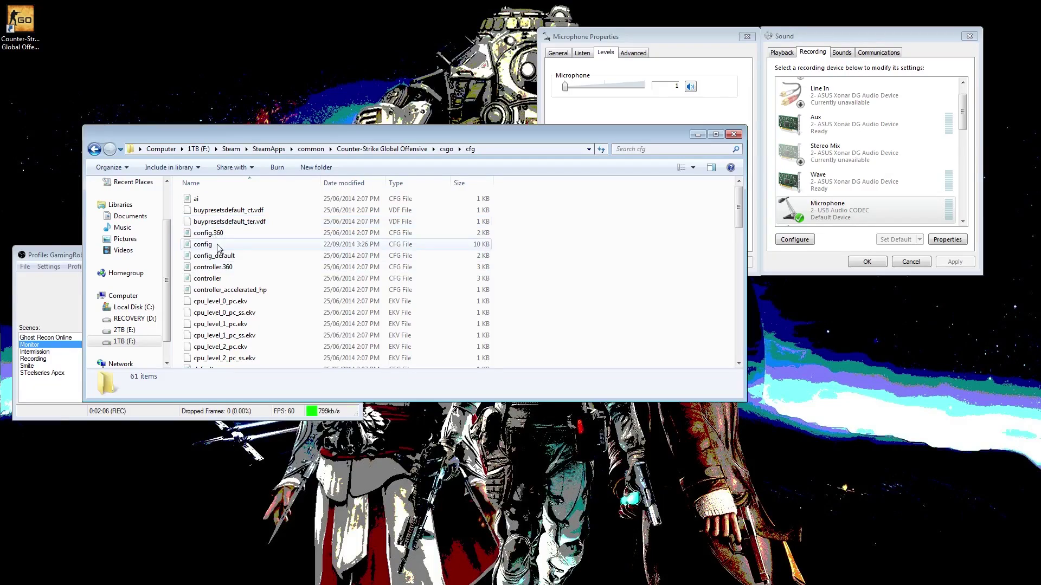
Open the config CFG file from the cfg folder in Notepad and maximize its window.
click(218, 246)
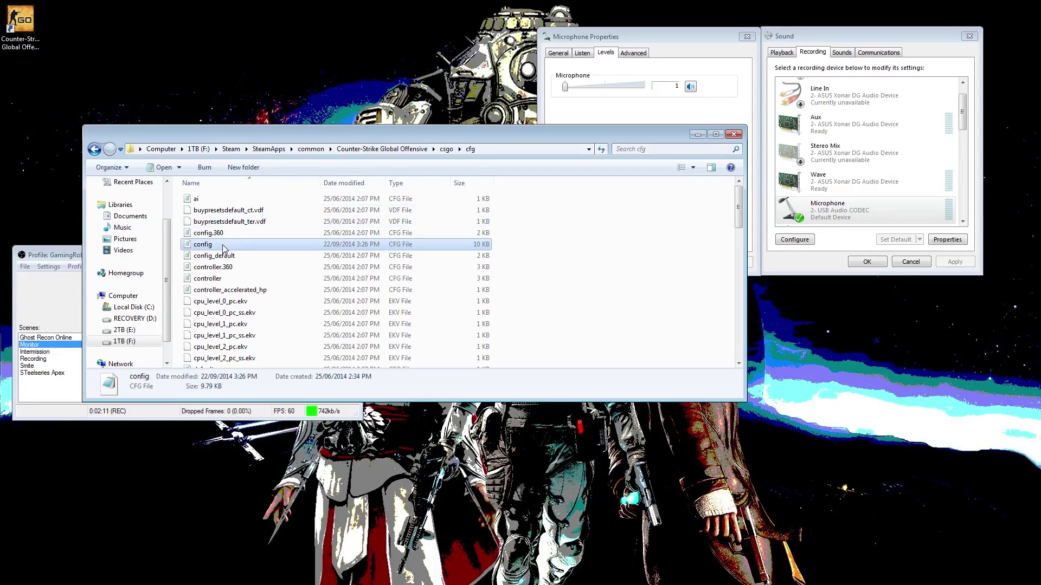
right_click(223, 248)
click(259, 288)
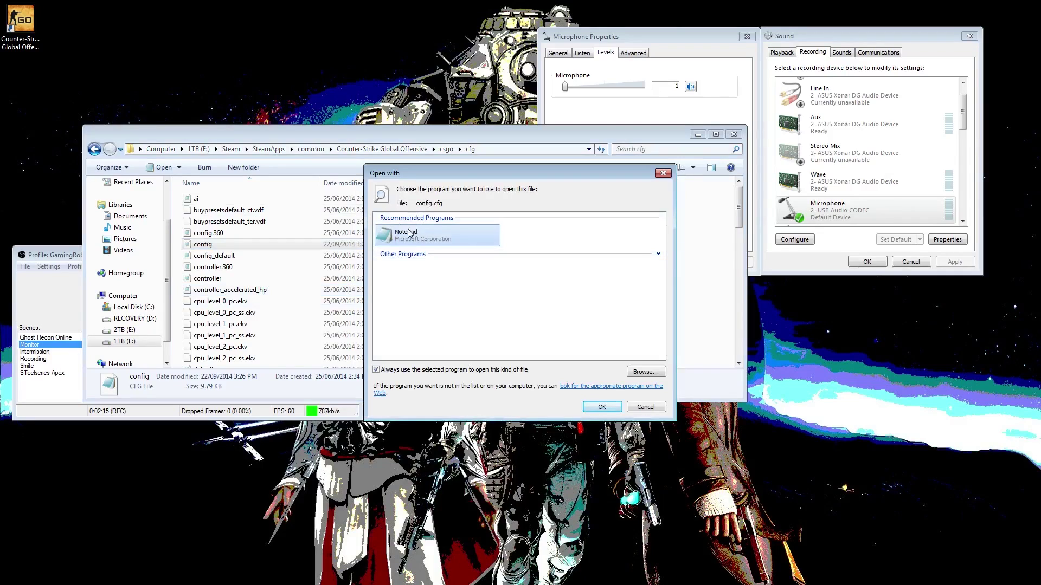
click(600, 408)
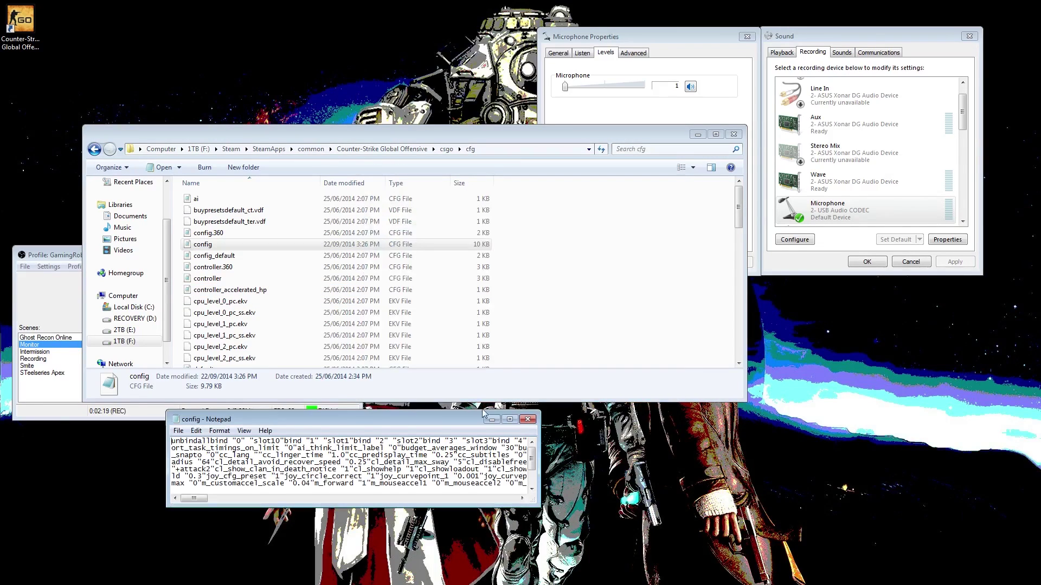
click(509, 421)
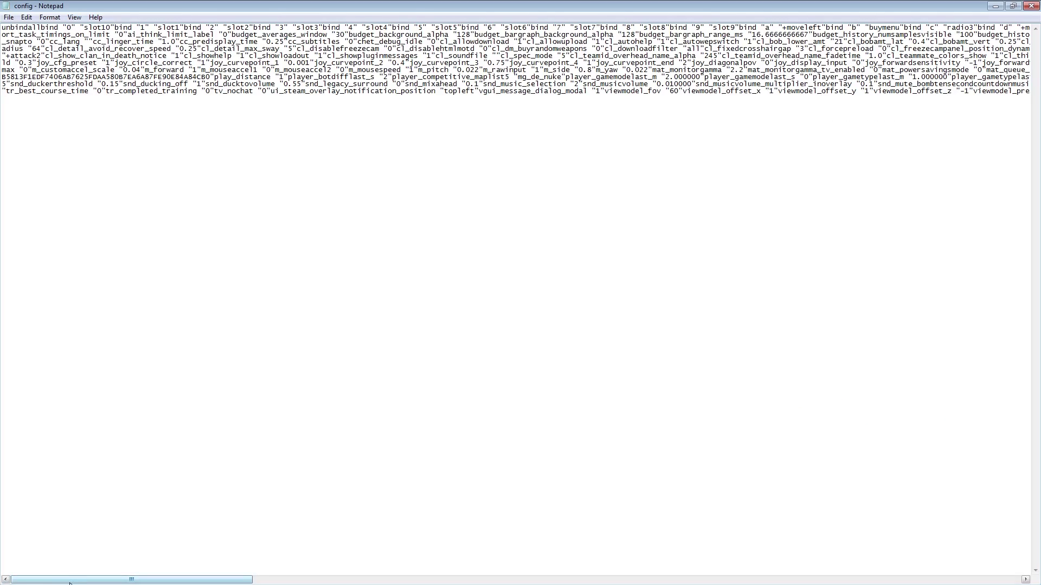
Find voice_mixer_volume in the config file and set it to 0.8, then to 0.5.
drag(56, 581, 355, 580)
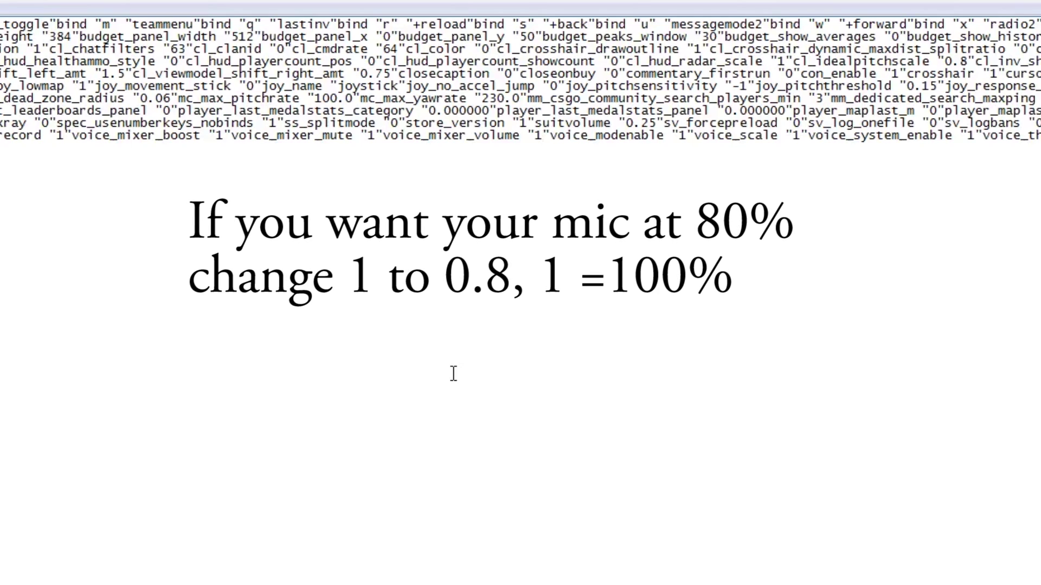
key(BackSpace)
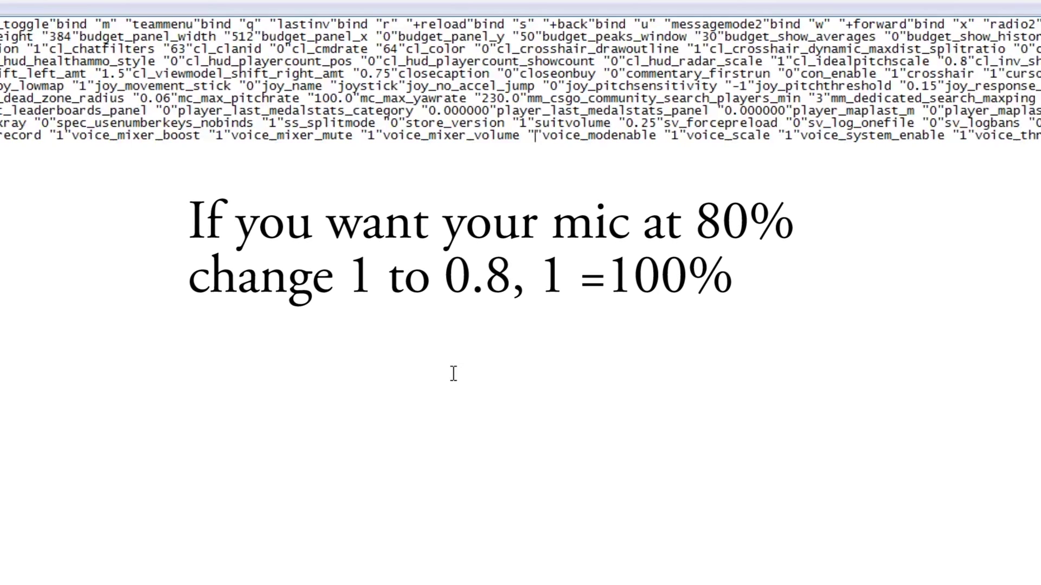
text(0.8)
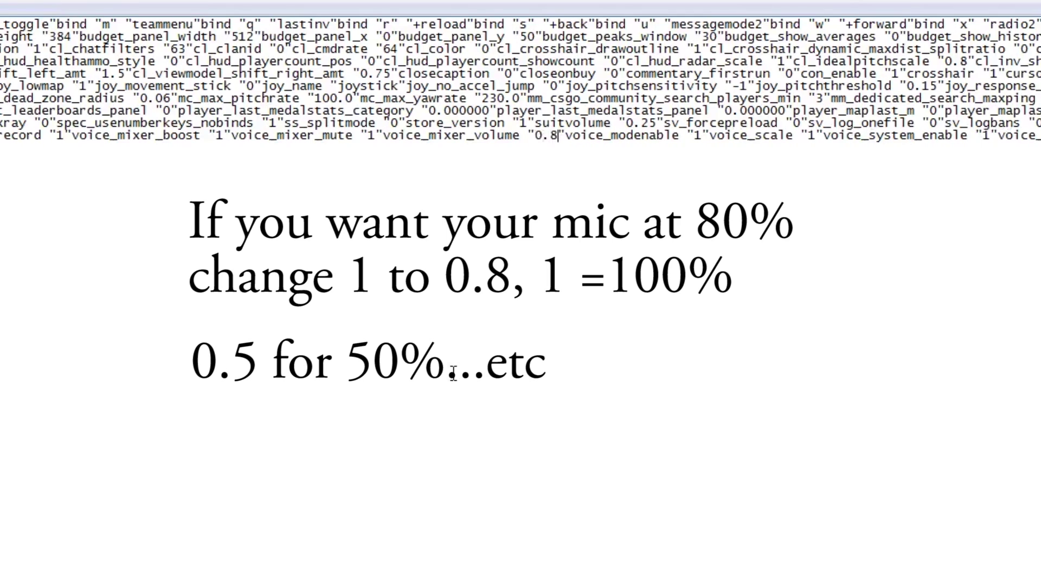
key(BackSpace)
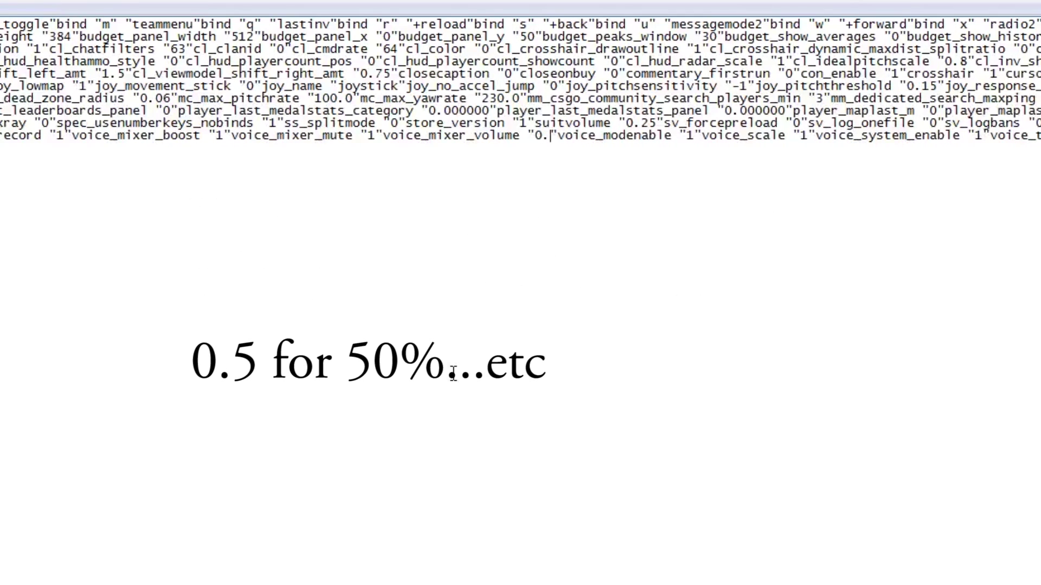
text(5)
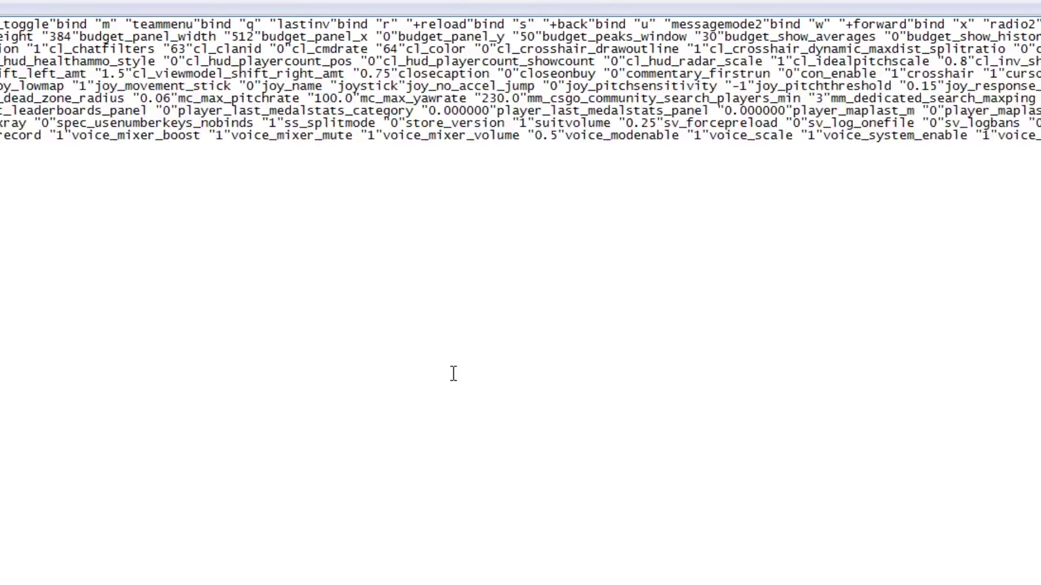
Change voice_mixer_volume to 0.011 and then to 0.055 as low-volume examples.
key(BackSpace)
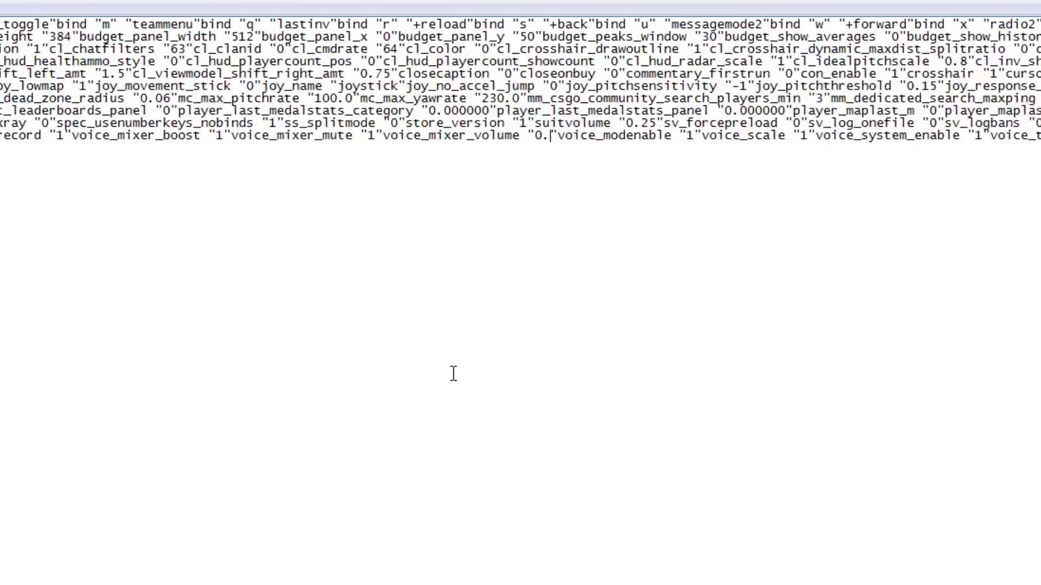
text(011)
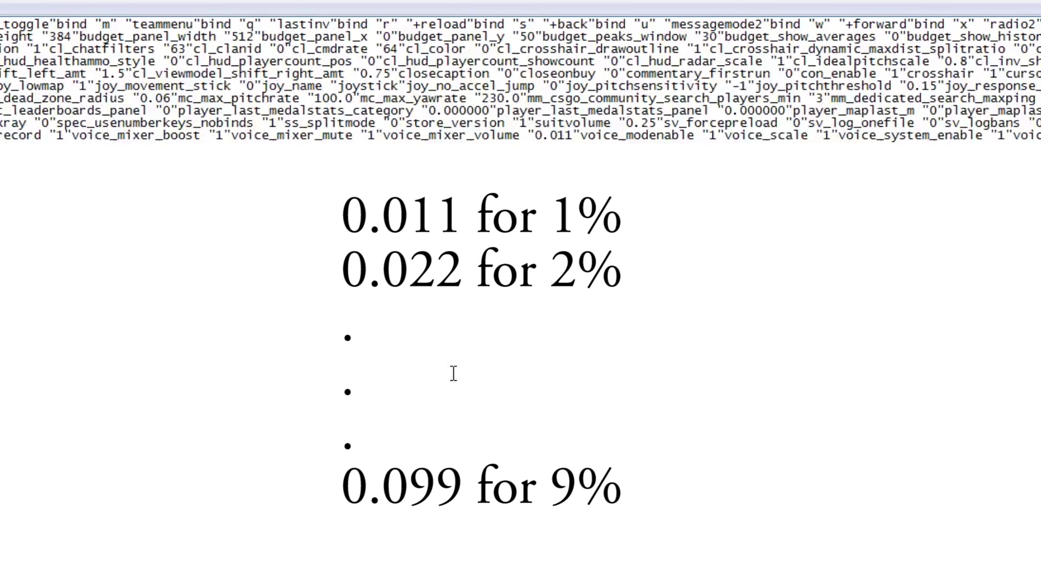
key(BackSpace)
key(BackSpace)
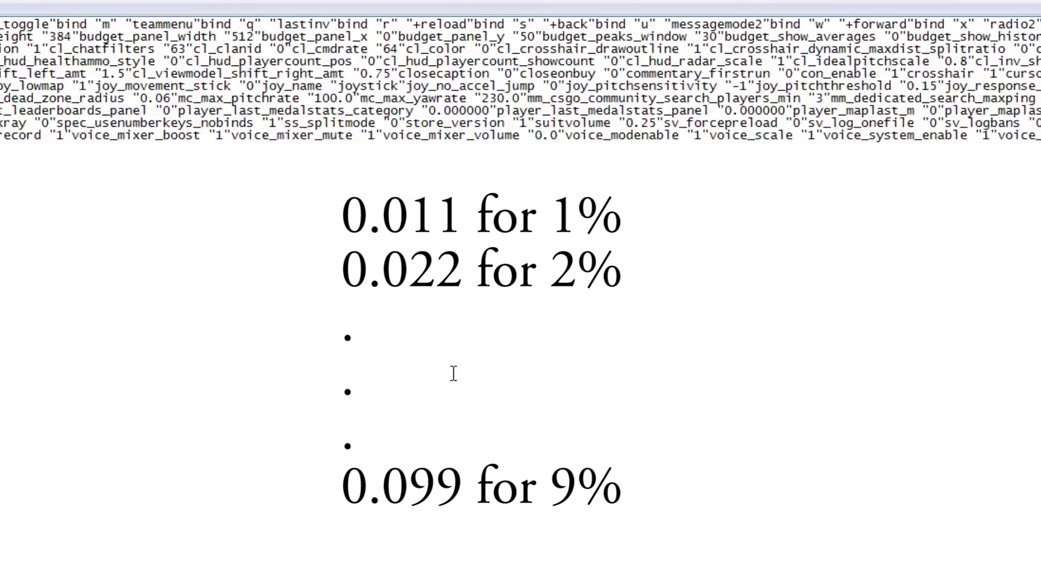
text(55)
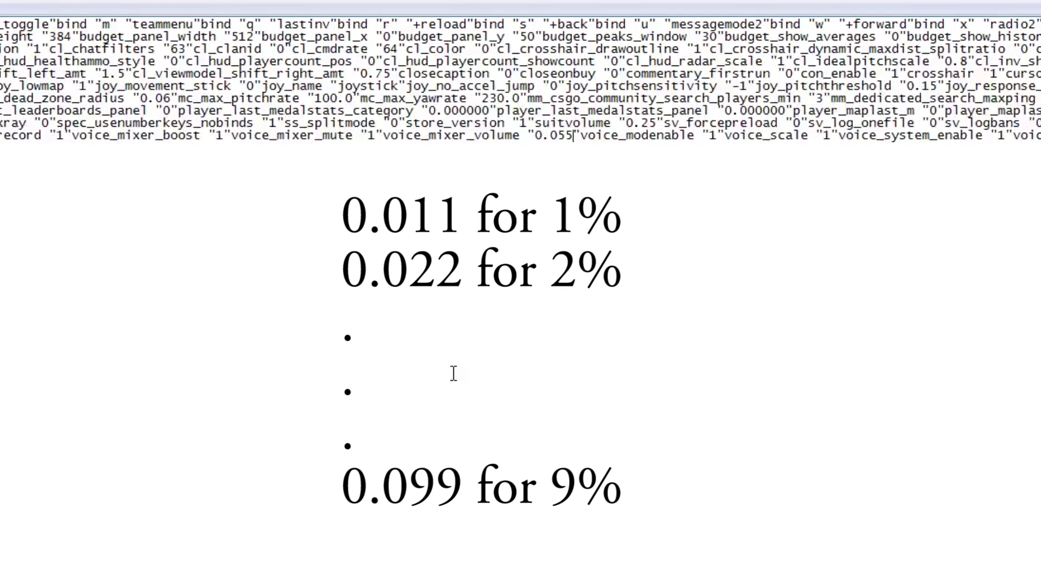
Set voice_mixer_volume to 0.099, then save and close the config file.
key(BackSpace)
key(BackSpace)
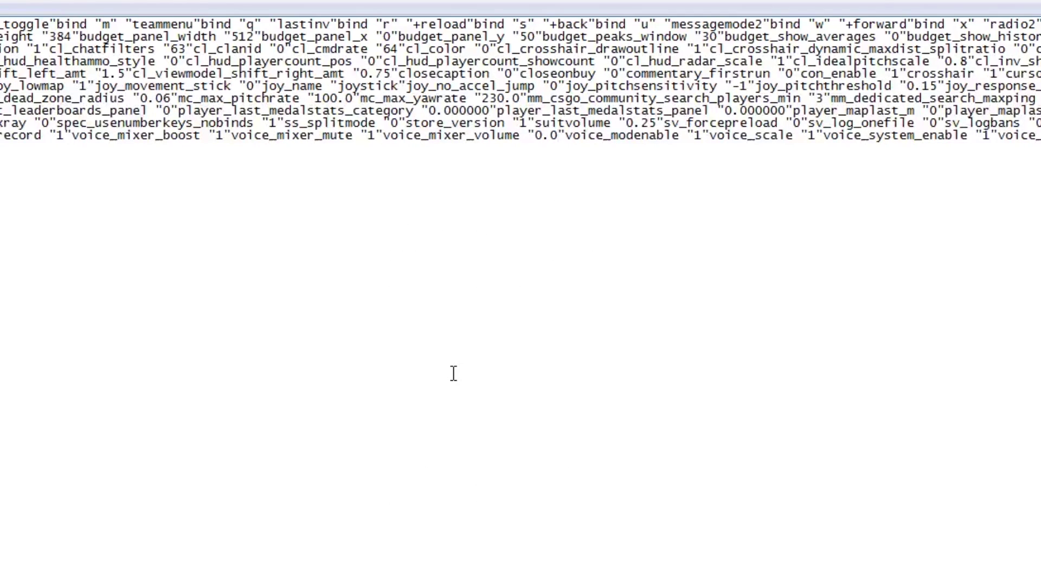
text(99)
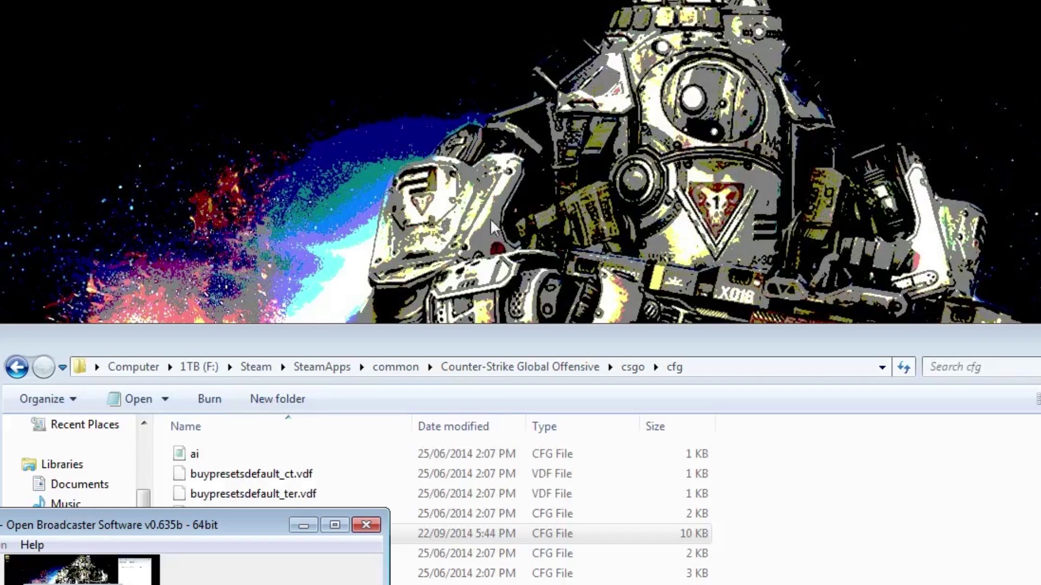
Raise the microphone level slightly in Microphone Properties and lower it back to the minimum.
click(259, 227)
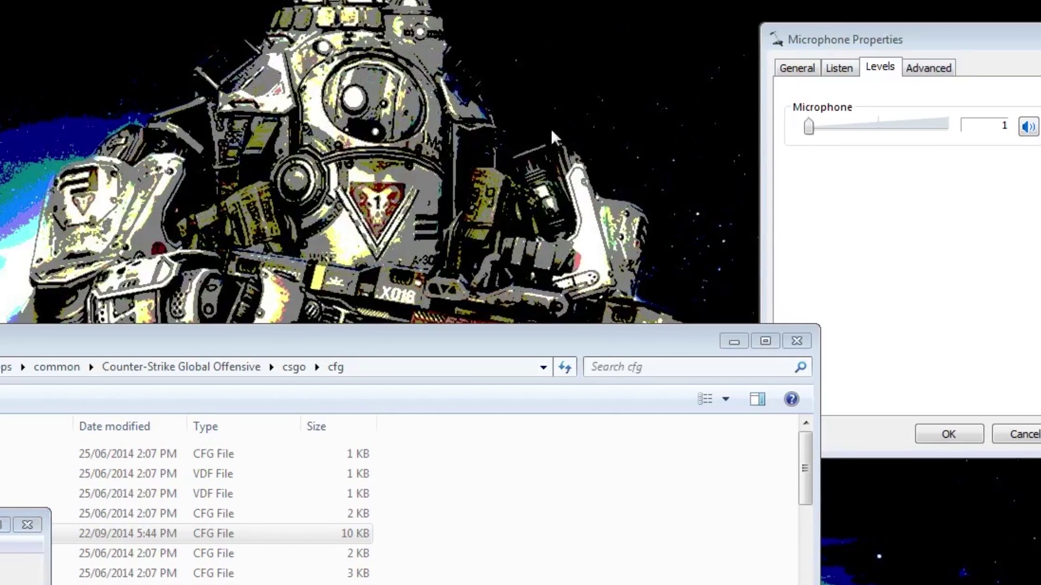
drag(811, 126, 820, 127)
drag(820, 126, 805, 134)
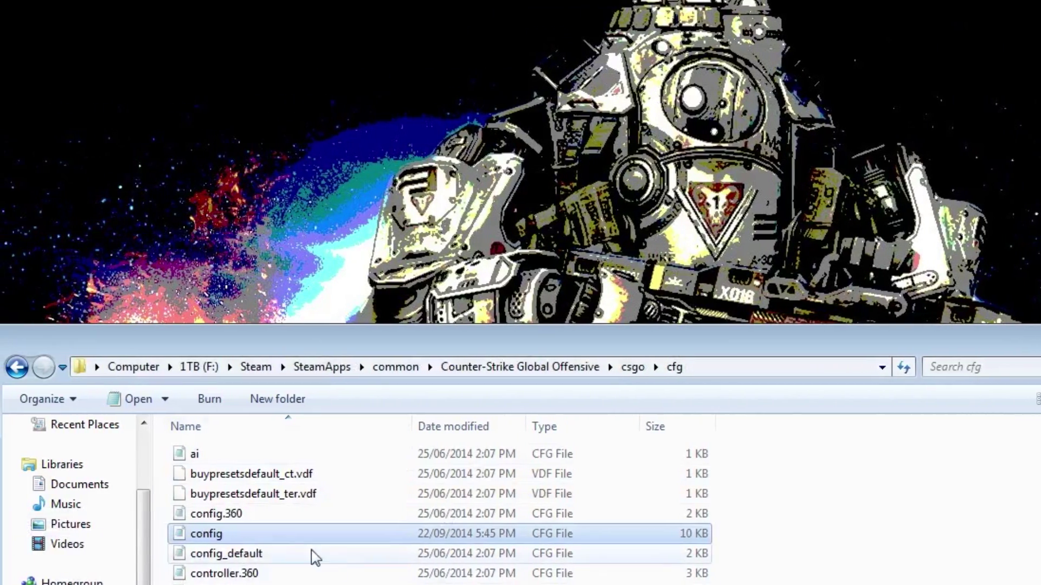
Reopen the config file, set voice_mixer_volume to 0.011 and close the file.
double_click(249, 536)
drag(187, 517, 458, 531)
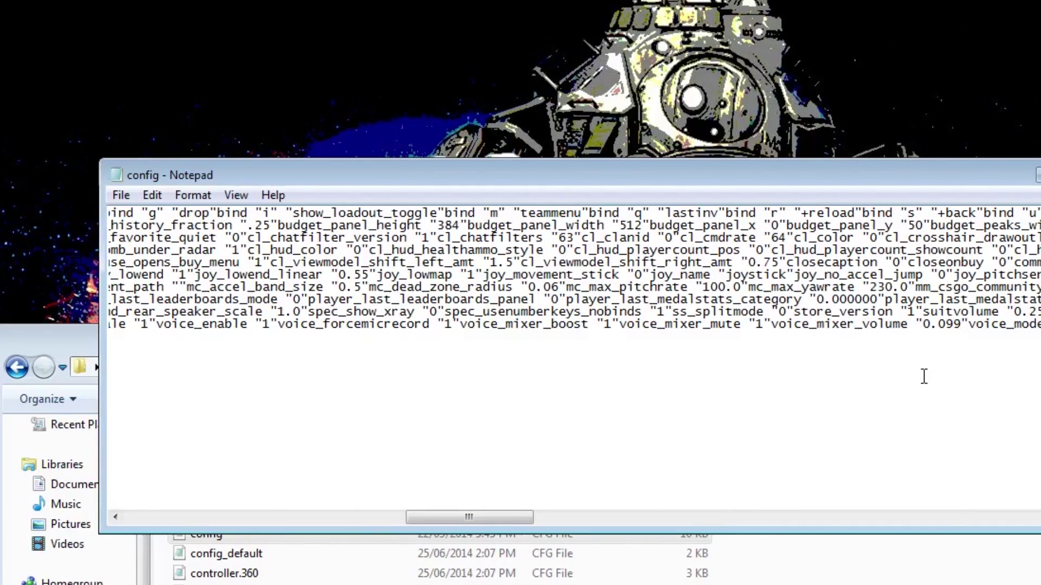
key(BackSpace)
key(BackSpace)
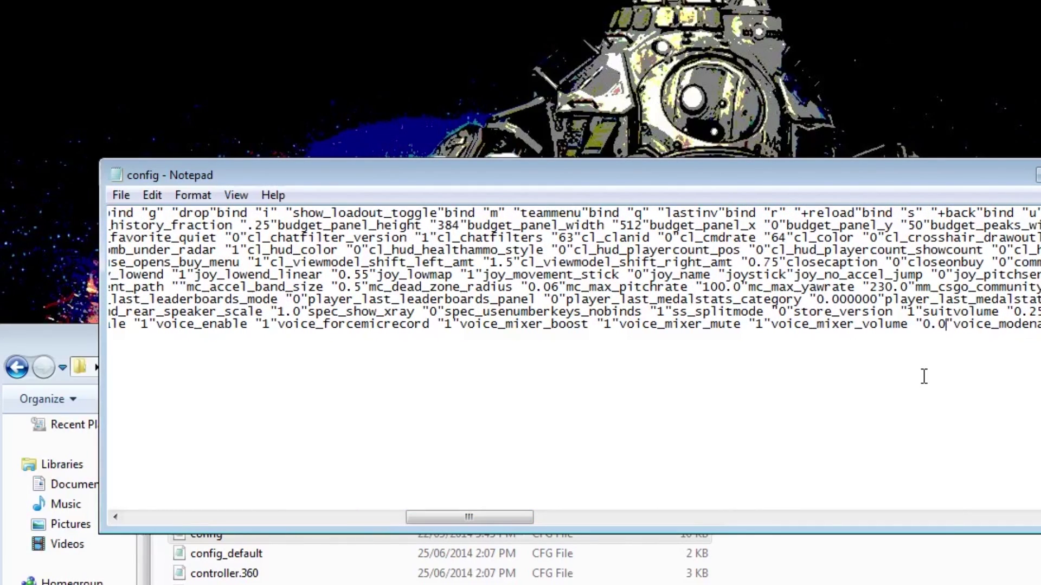
text(11)
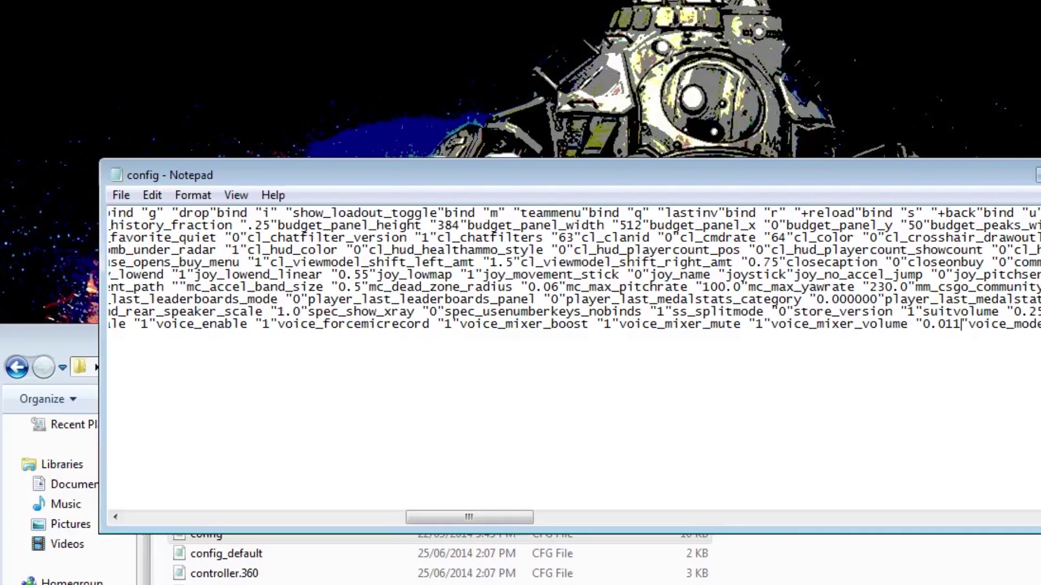
key(alt+F4)
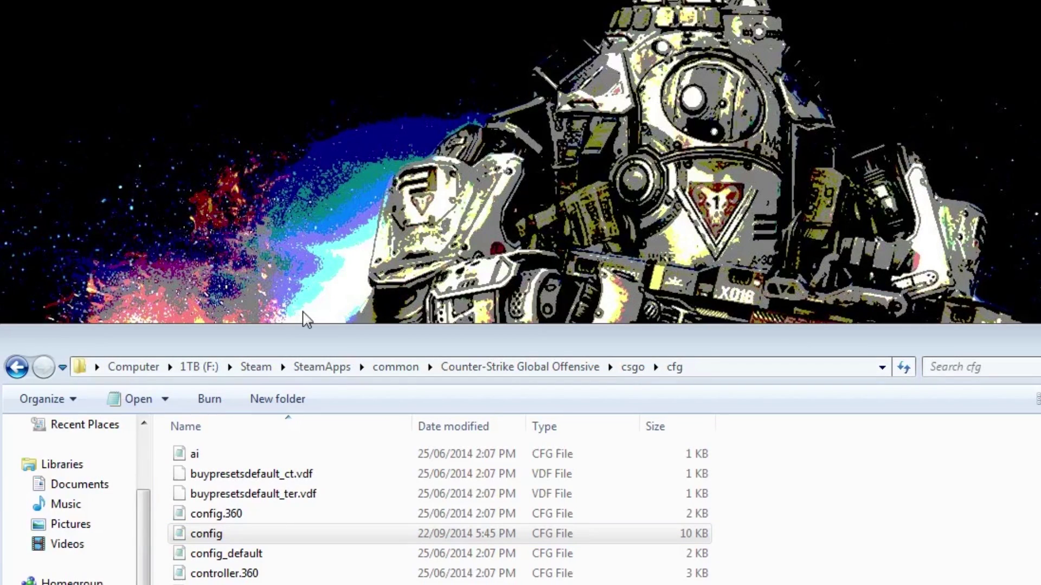